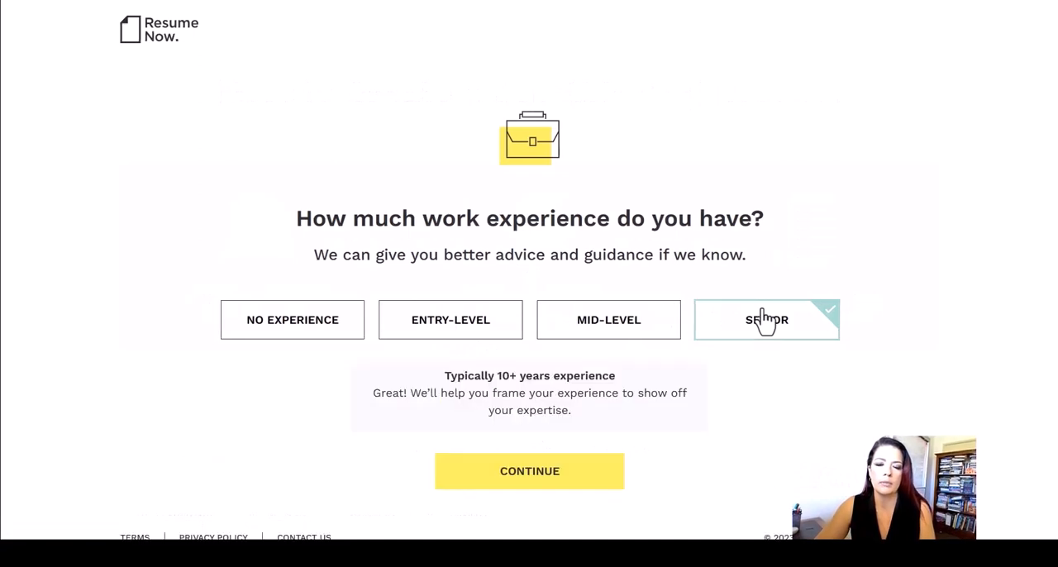
Step: Confirm the senior experience level and add mining as a custom industry for the resume
{"action": "left_click", "coordinate": [530, 473]}
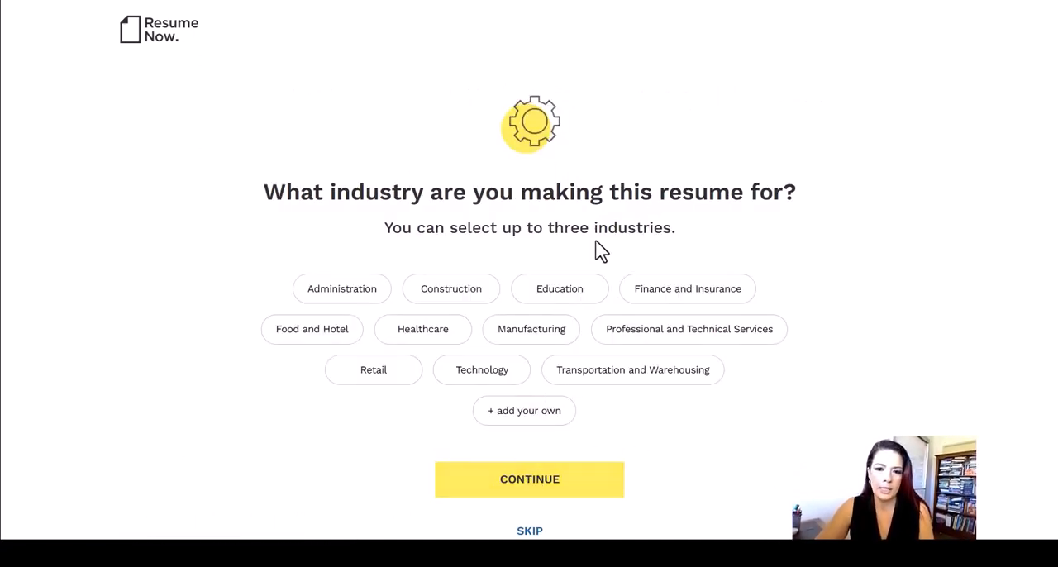
{"action": "left_click", "coordinate": [354, 289]}
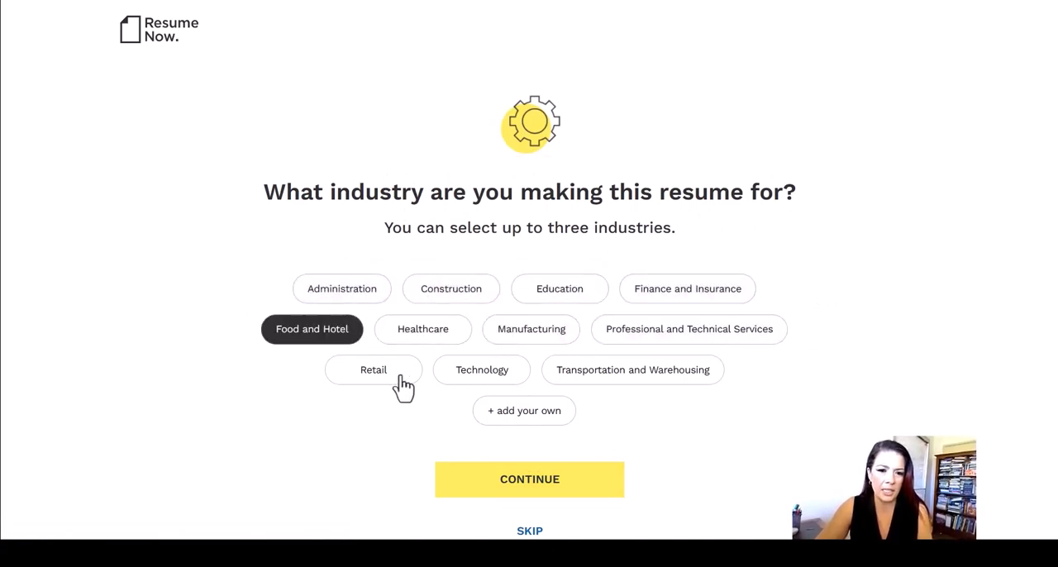
{"action": "left_click", "coordinate": [523, 413]}
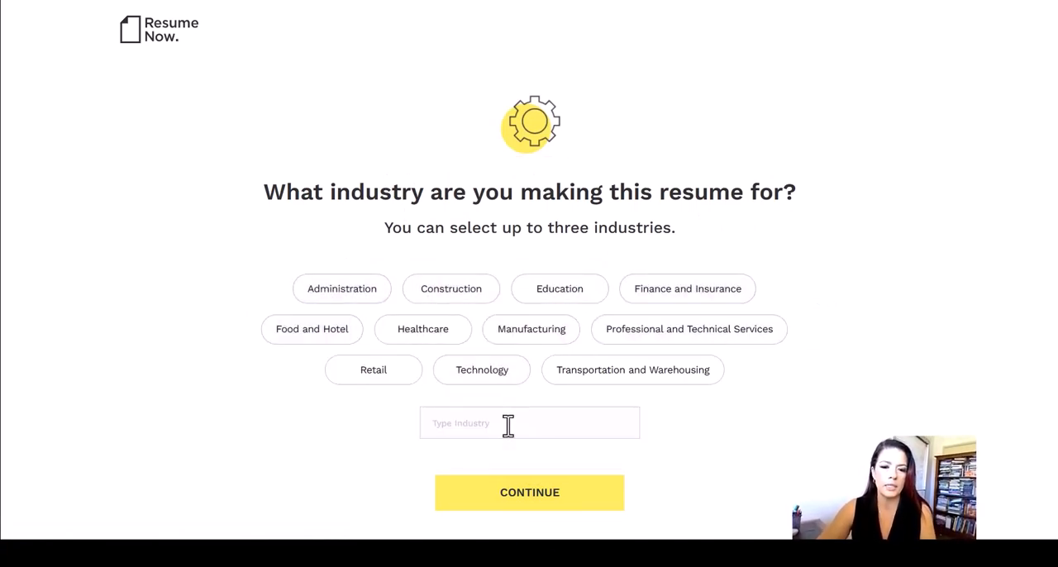
{"action": "type", "text": "mining"}
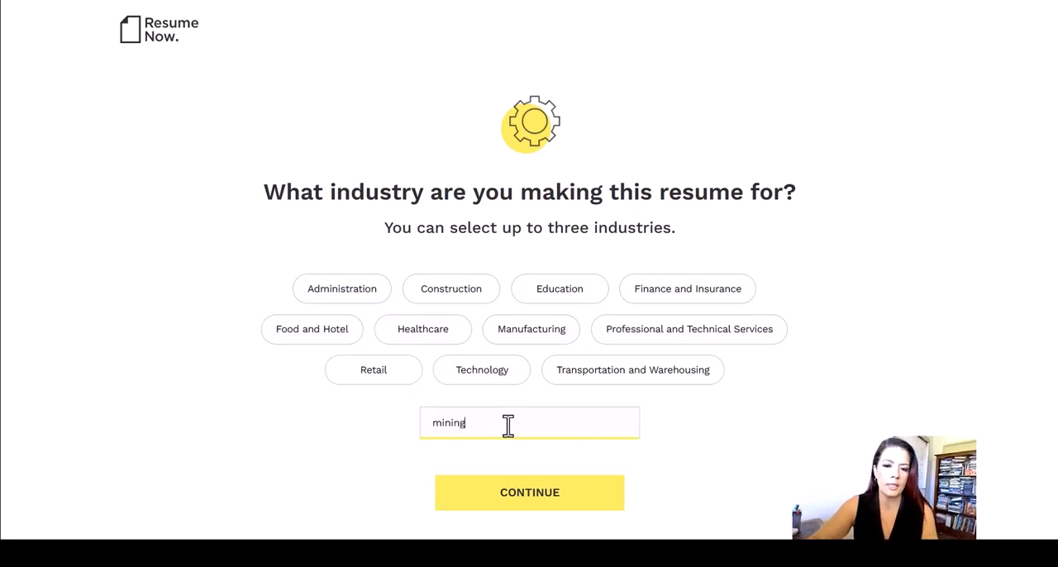
{"action": "left_click", "coordinate": [529, 504]}
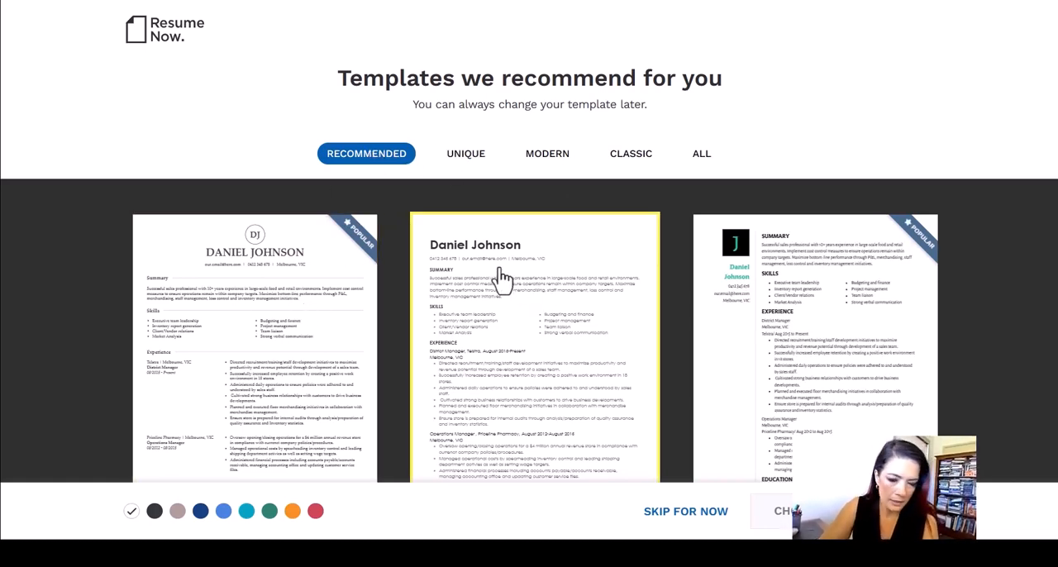
Step: Choose the unique resume template with the colourful patterned edge and opt to build from an already existing resume
{"action": "left_click", "coordinate": [465, 160]}
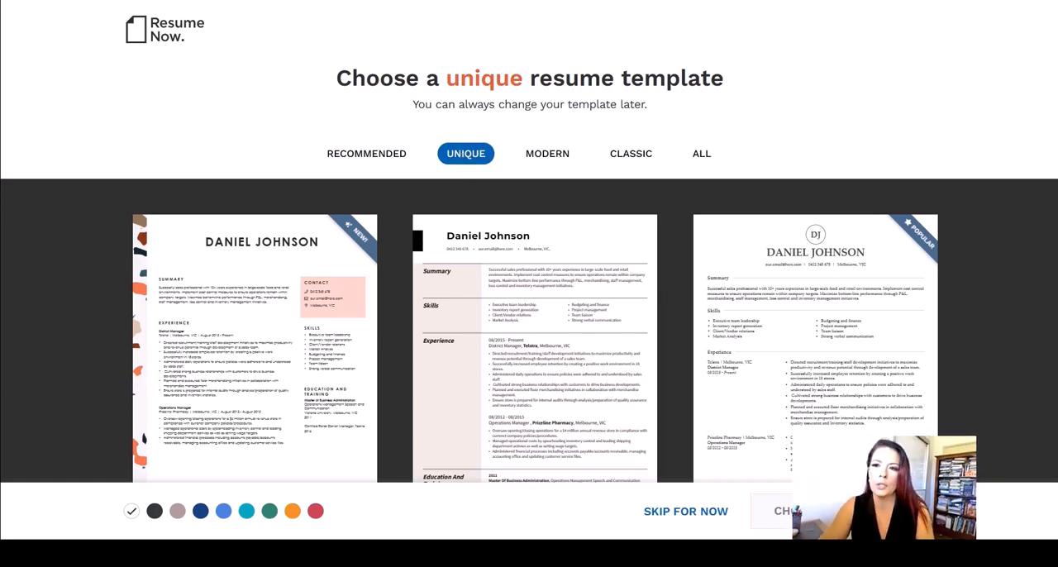
{"action": "left_click", "coordinate": [278, 283]}
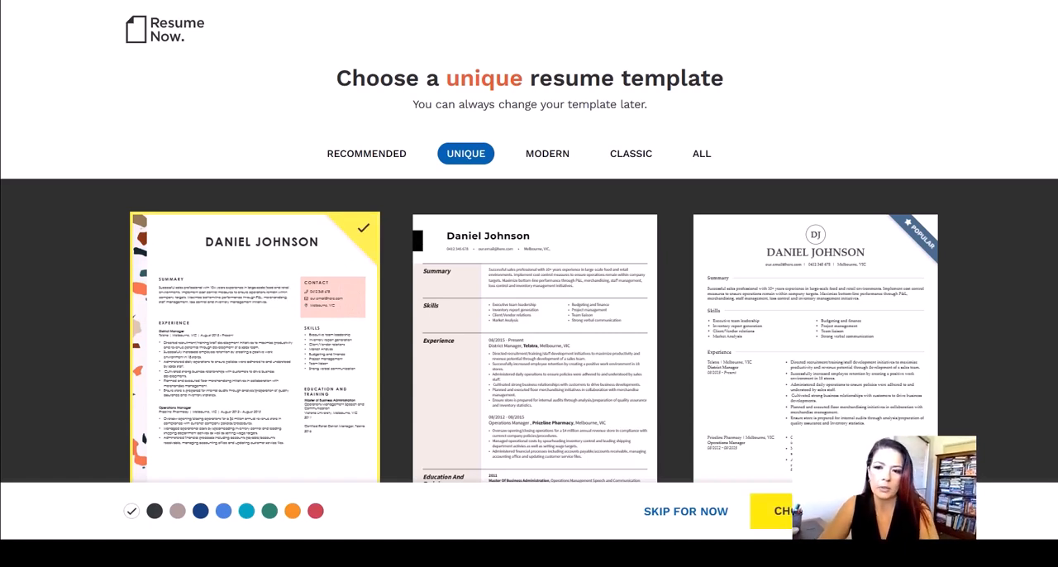
{"action": "left_click", "coordinate": [841, 511]}
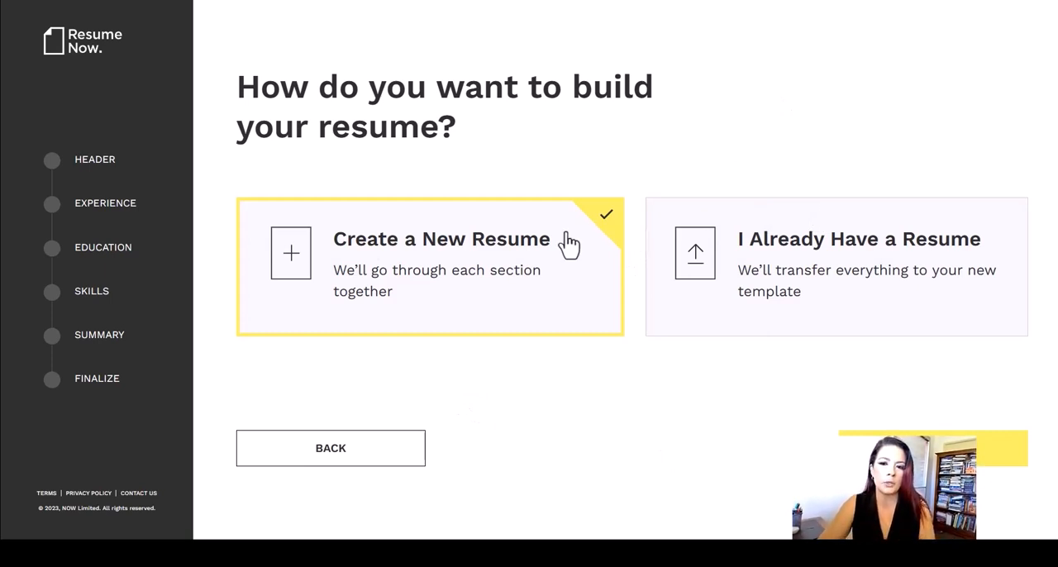
{"action": "left_click", "coordinate": [699, 274]}
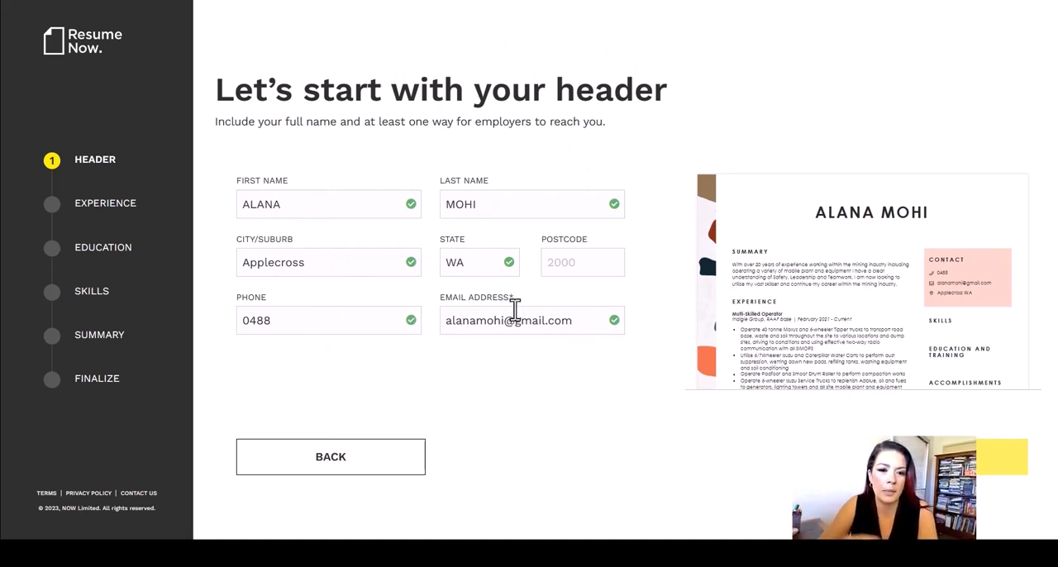
Step: Complete the phone number in the resume header and skip creating an account
{"action": "left_click", "coordinate": [329, 312]}
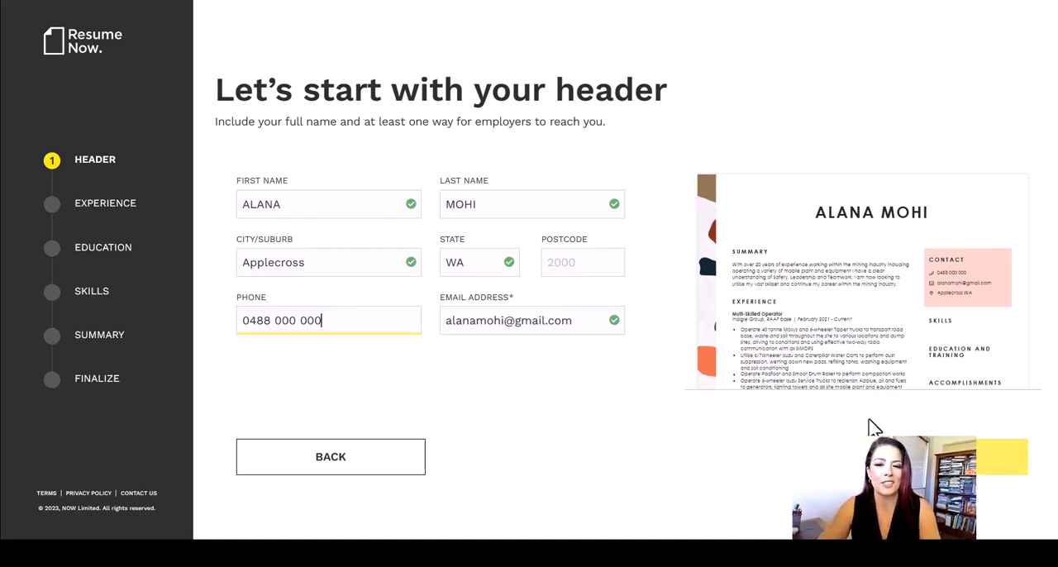
{"action": "left_click", "coordinate": [934, 457]}
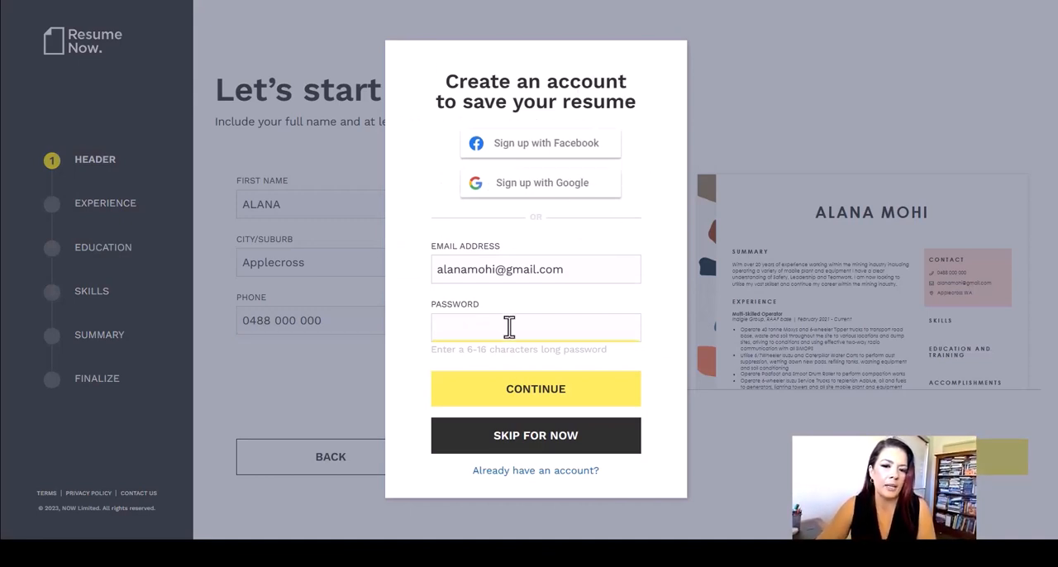
{"action": "left_click", "coordinate": [527, 440]}
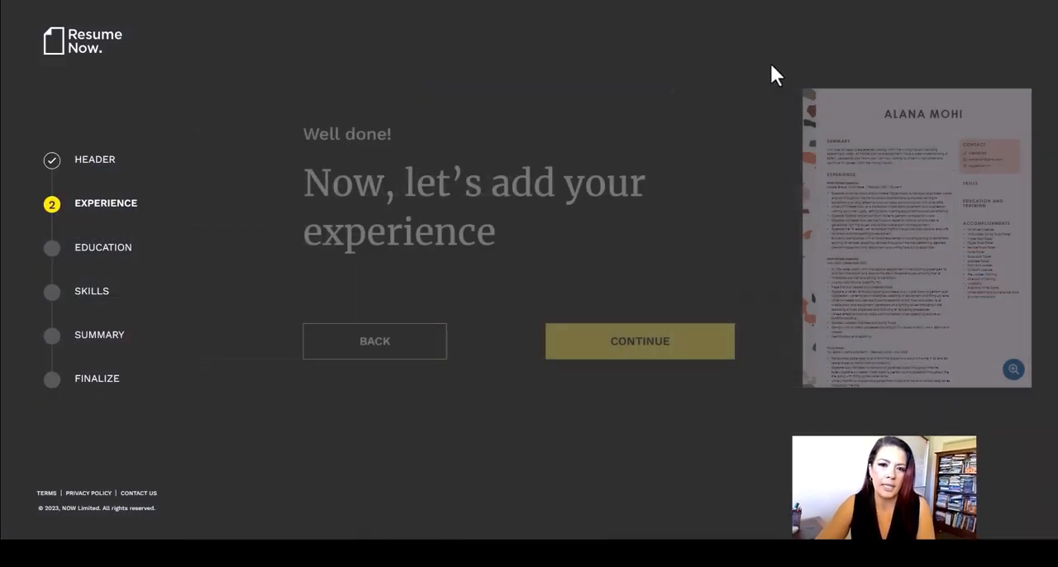
Step: Mark the CEO job at Fortescue Metals Group as the current position and add the expert recommendations to its description
{"action": "left_click", "coordinate": [659, 354]}
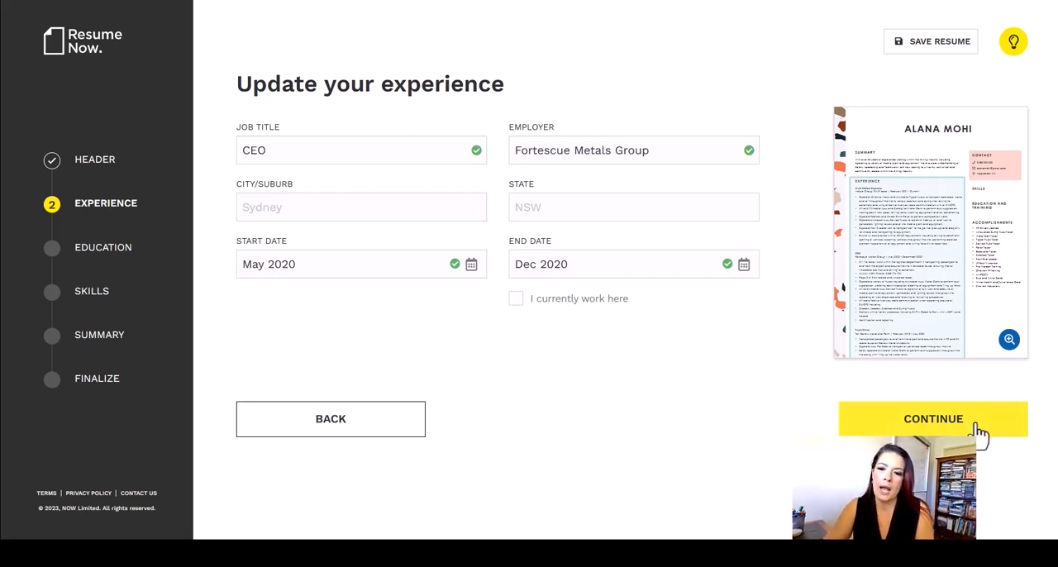
{"action": "left_click", "coordinate": [514, 300]}
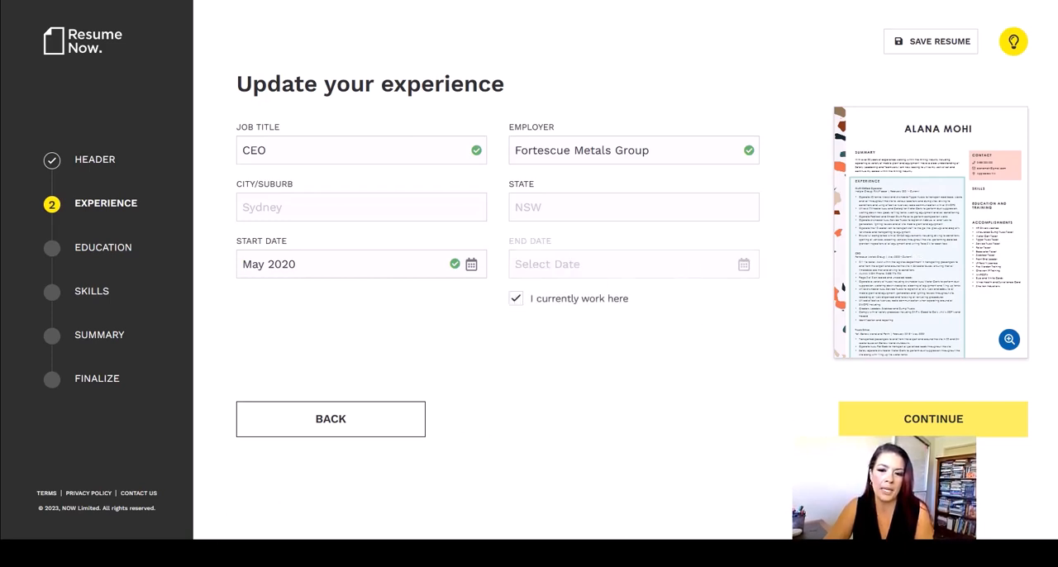
{"action": "left_click", "coordinate": [972, 436]}
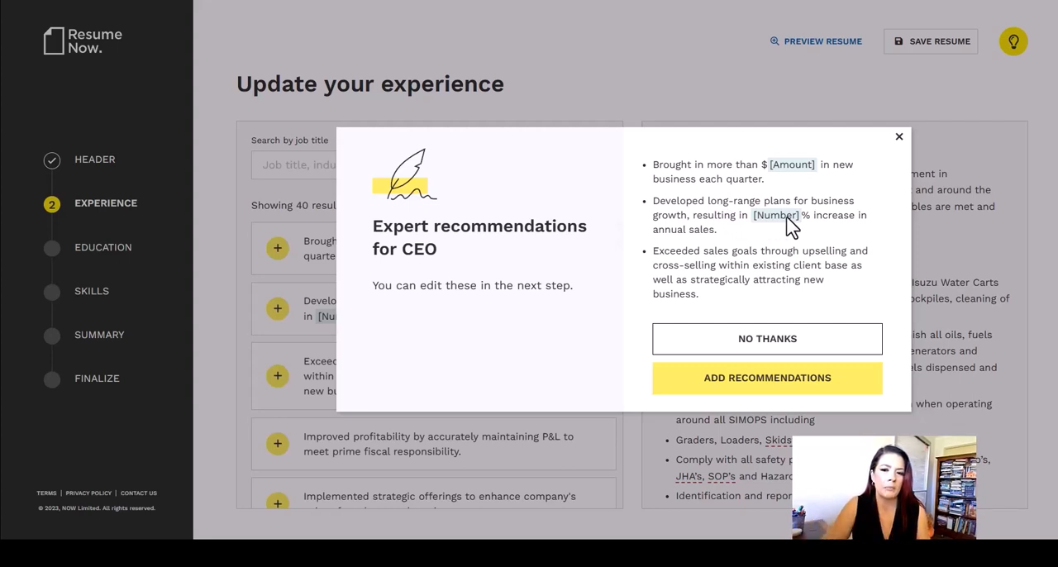
{"action": "left_click", "coordinate": [764, 381]}
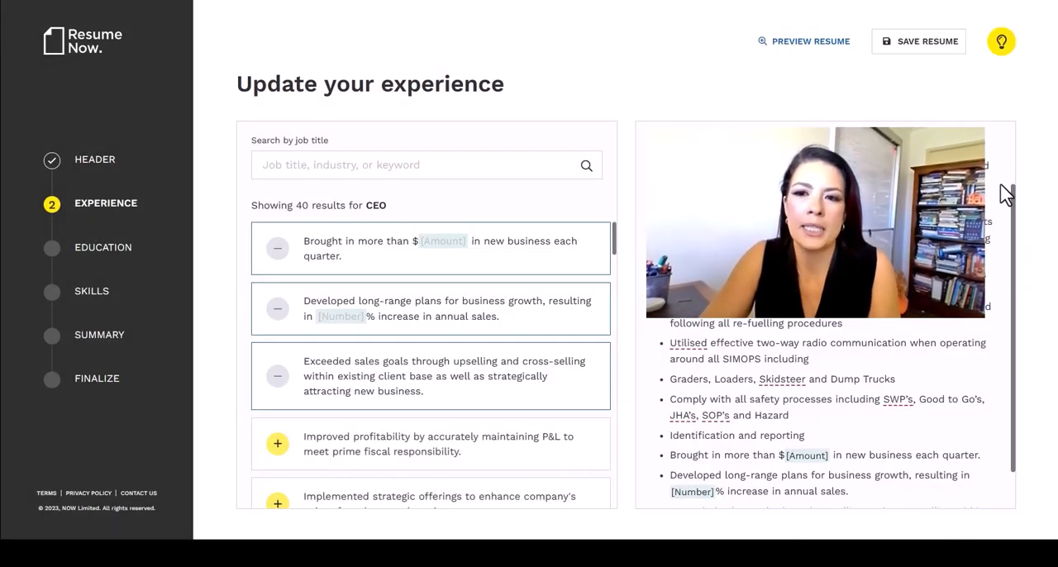
Step: Review the CEO job description with its added bullet points and browse the suggested CEO phrases
{"action": "scroll", "coordinate": [1001, 194], "scroll_direction": "up", "scroll_amount": 1}
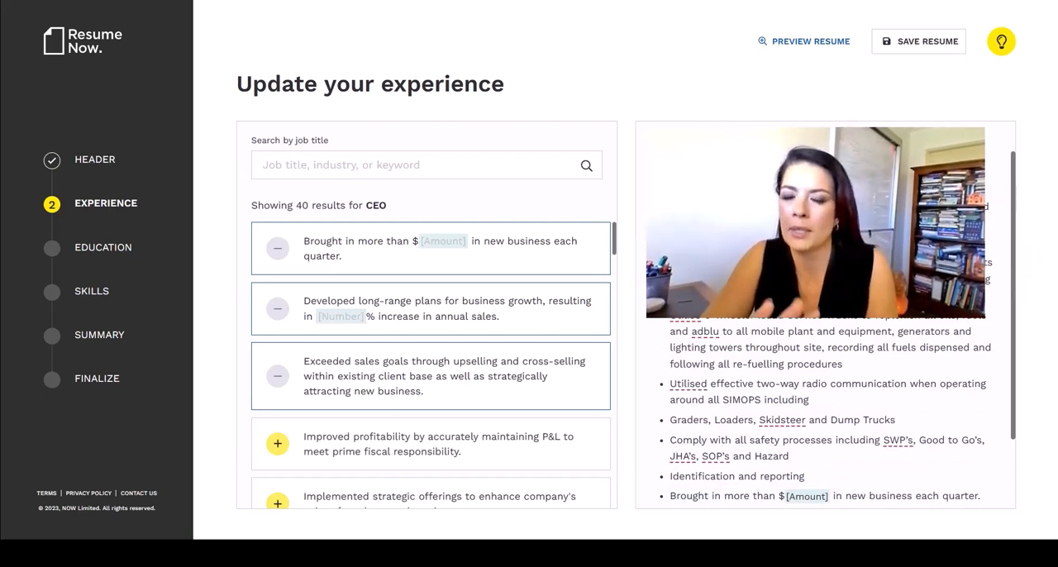
{"action": "scroll", "coordinate": [996, 389], "scroll_direction": "down", "scroll_amount": 2}
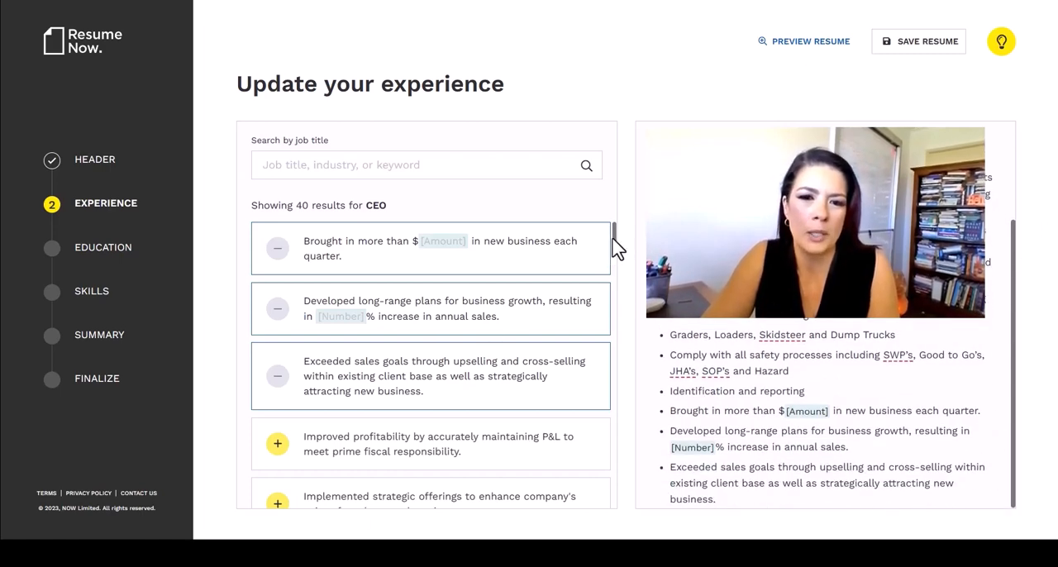
{"action": "scroll", "coordinate": [619, 265], "scroll_direction": "down", "scroll_amount": 1}
{"action": "left_click_drag", "start_coordinate": [616, 268], "coordinate": [625, 52]}
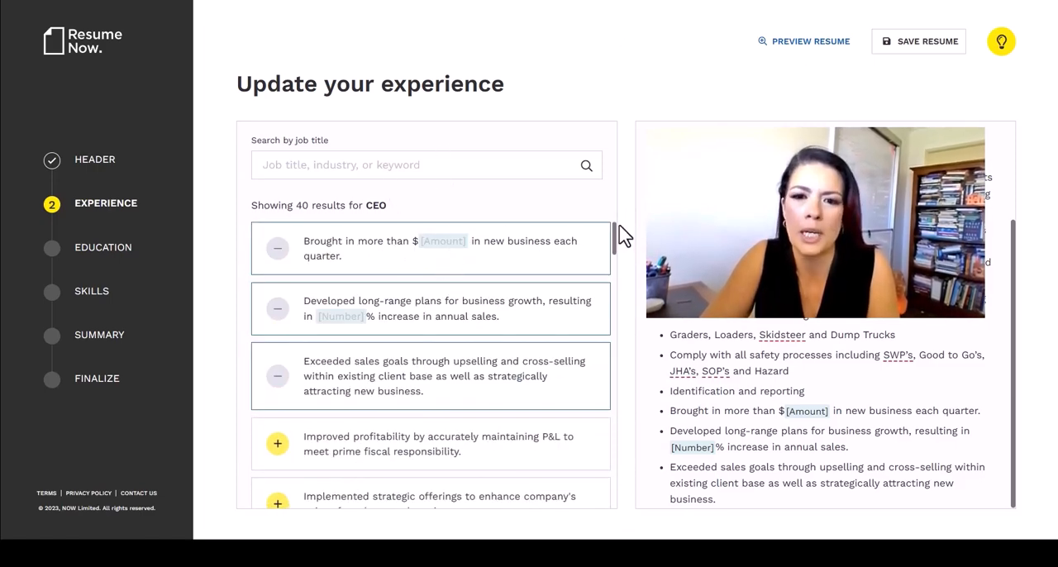
{"action": "left_click_drag", "start_coordinate": [616, 243], "coordinate": [608, 367]}
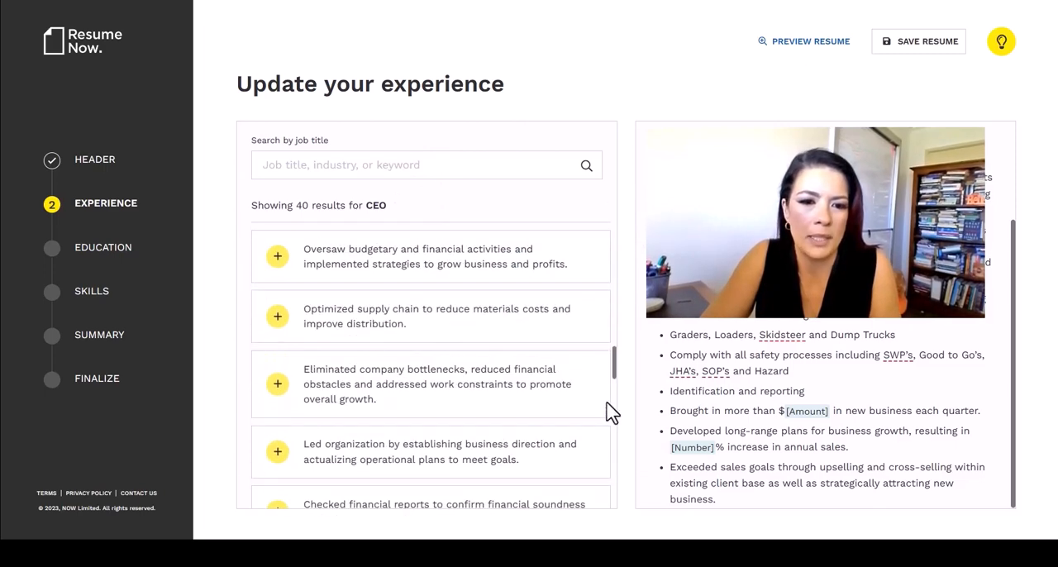
{"action": "scroll", "coordinate": [610, 411], "scroll_direction": "down", "scroll_amount": 5}
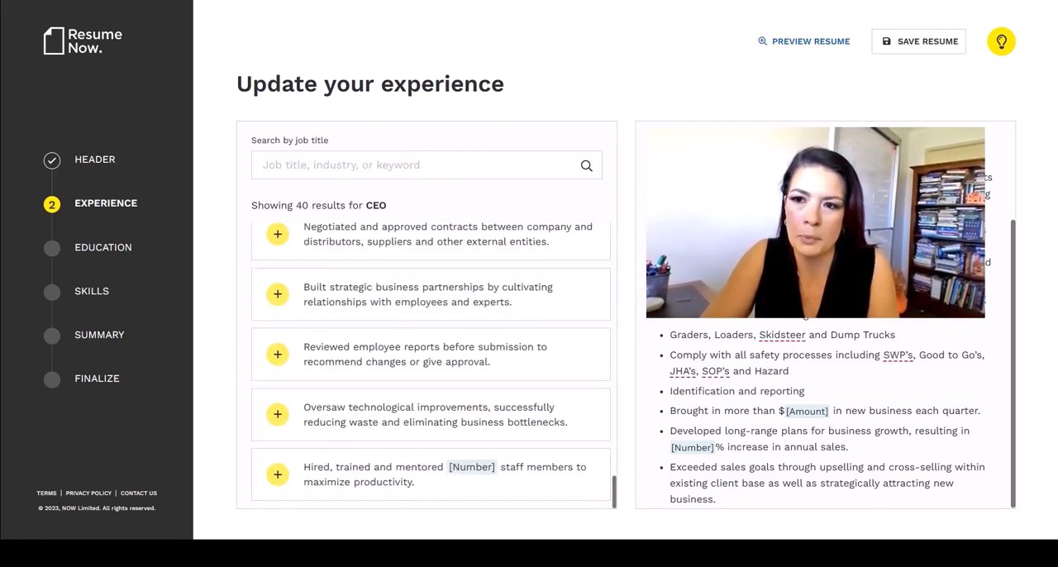
{"action": "scroll", "coordinate": [628, 330], "scroll_direction": "down", "scroll_amount": 2}
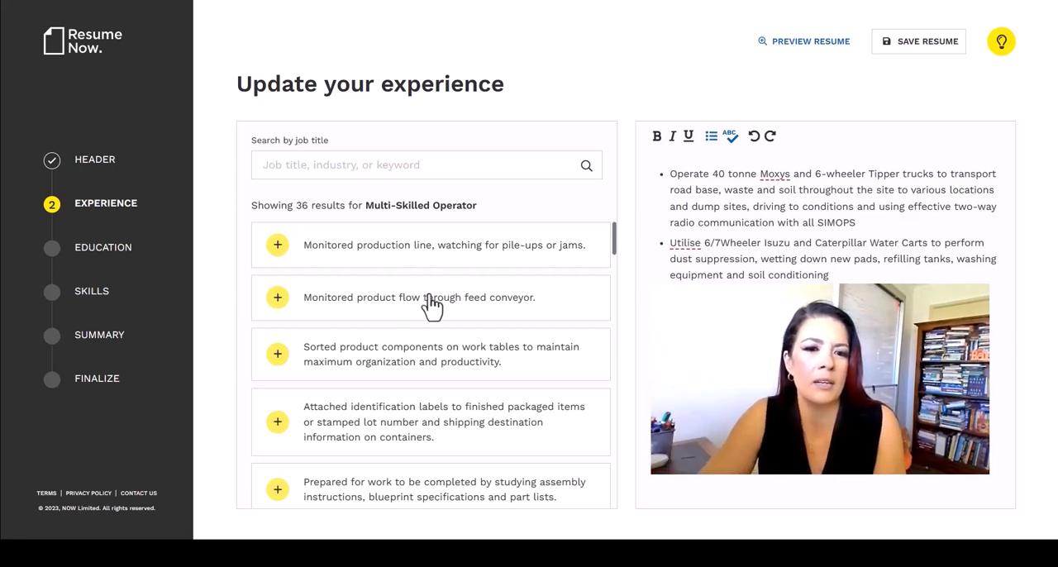
Step: Browse the suggested experience phrases for the Multi-Skilled Operator job
{"action": "scroll", "coordinate": [619, 273], "scroll_direction": "down", "scroll_amount": 5}
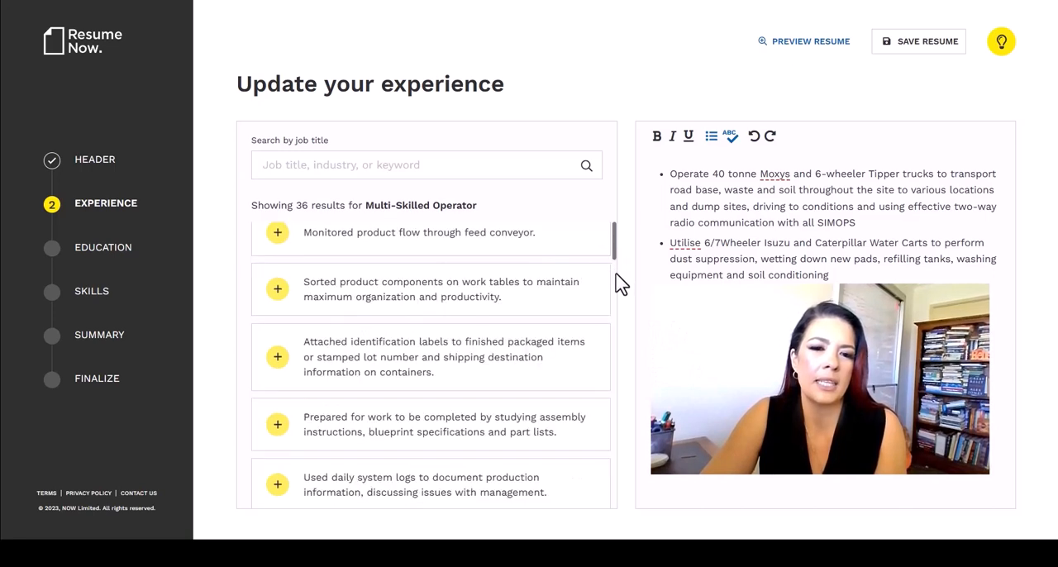
{"action": "scroll", "coordinate": [615, 335], "scroll_direction": "down", "scroll_amount": 5}
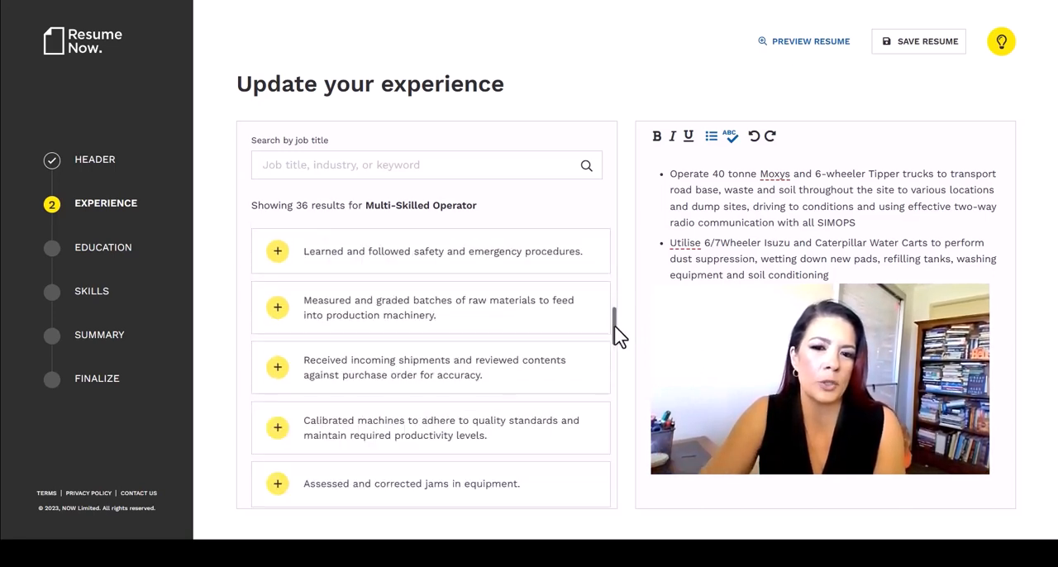
{"action": "right_click", "coordinate": [626, 112]}
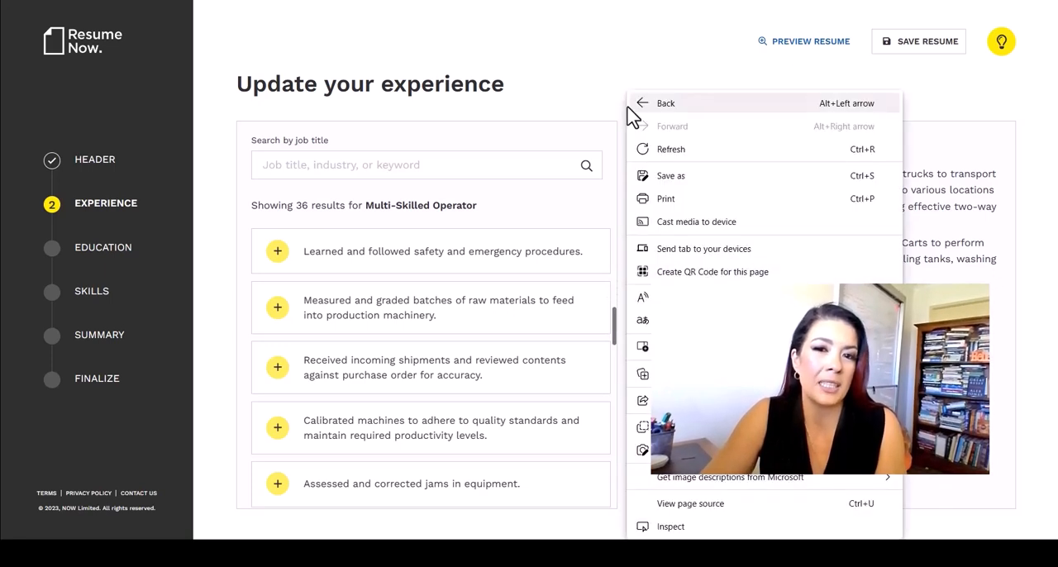
{"action": "left_click", "coordinate": [506, 60]}
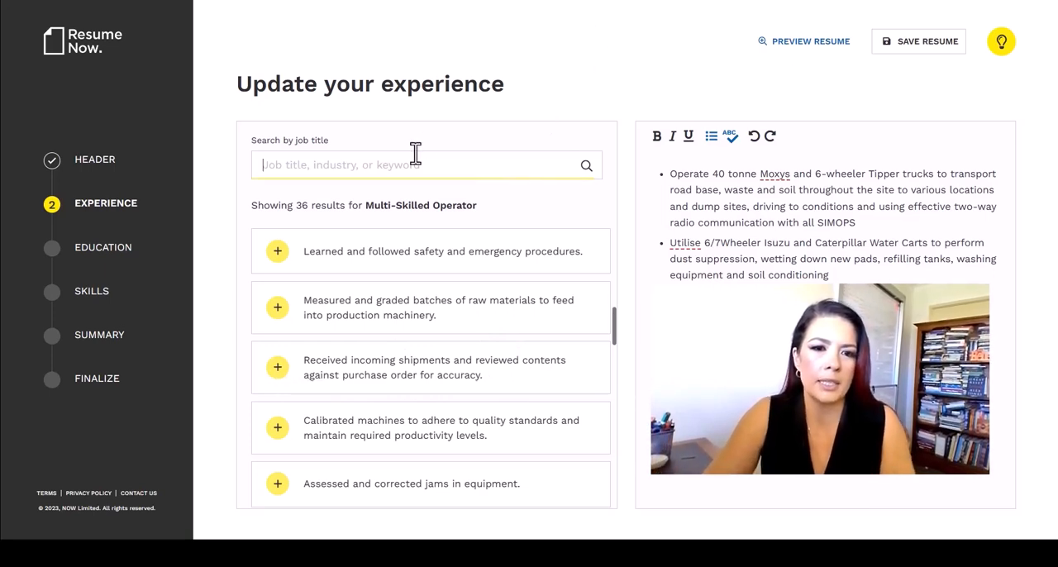
Step: Search the suggested experience phrases for Dump Truck Operator and browse them
{"action": "type", "text": "dump truck operator"}
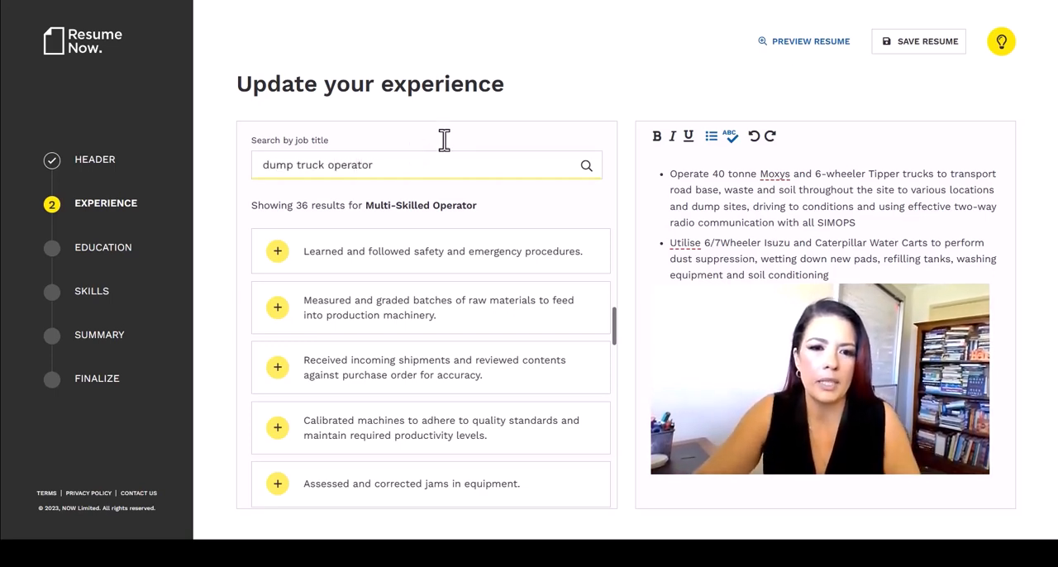
{"action": "left_click", "coordinate": [351, 212]}
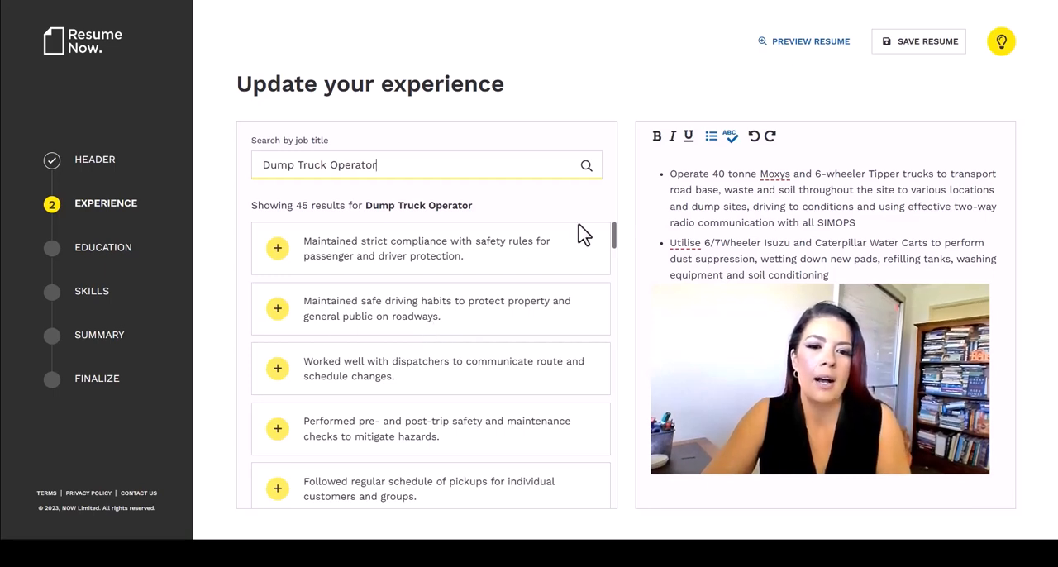
{"action": "left_click_drag", "start_coordinate": [618, 242], "coordinate": [617, 261]}
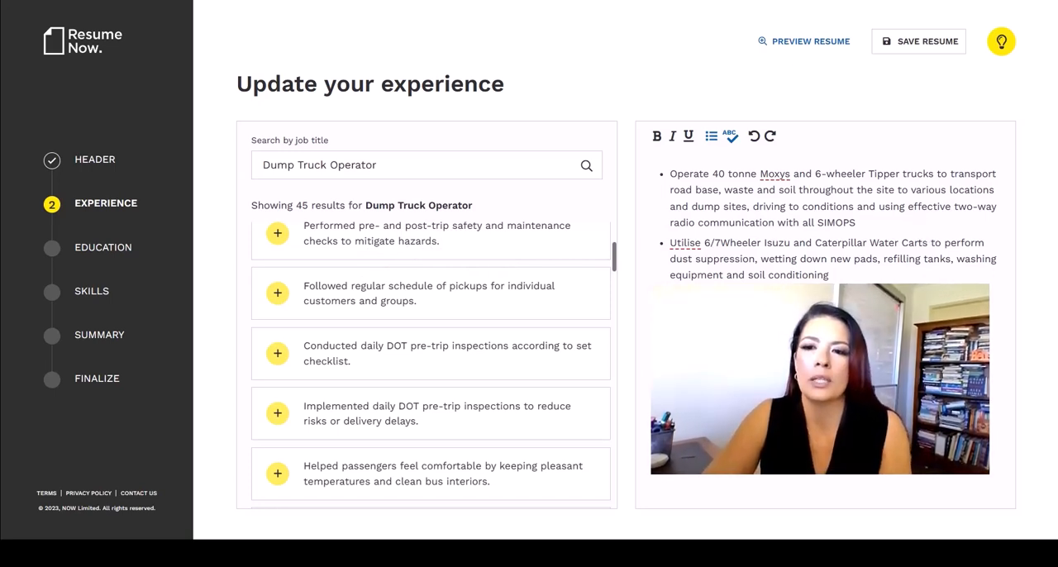
{"action": "mouse_move", "coordinate": [615, 263]}
{"action": "left_mouse_down"}
{"action": "mouse_move", "coordinate": [615, 291]}
{"action": "mouse_move", "coordinate": [614, 280]}
{"action": "left_mouse_up"}
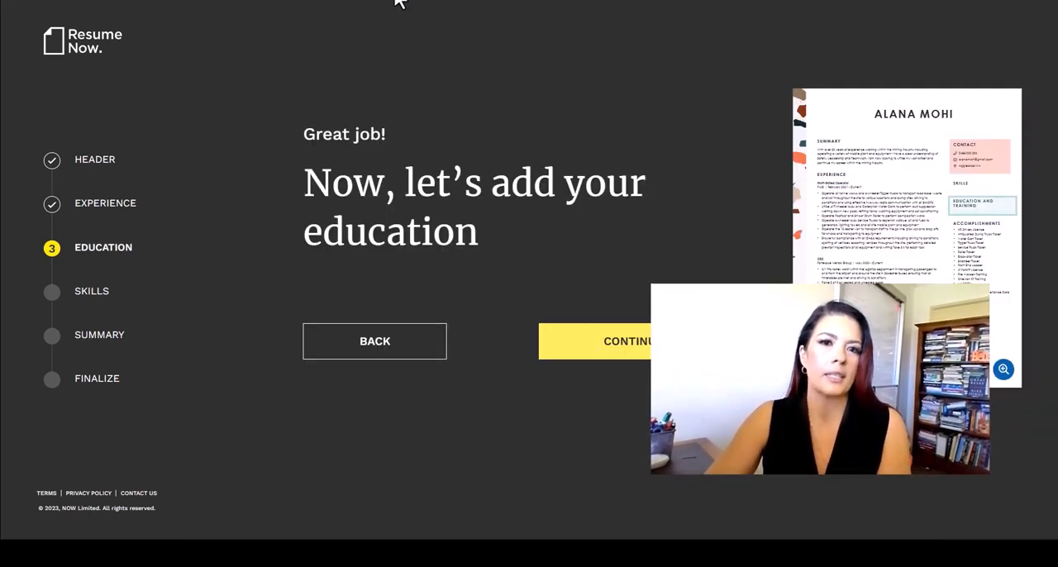
Step: Enter Harvard Law as the school name in the education section and proceed to the skills selection
{"action": "left_click", "coordinate": [625, 348]}
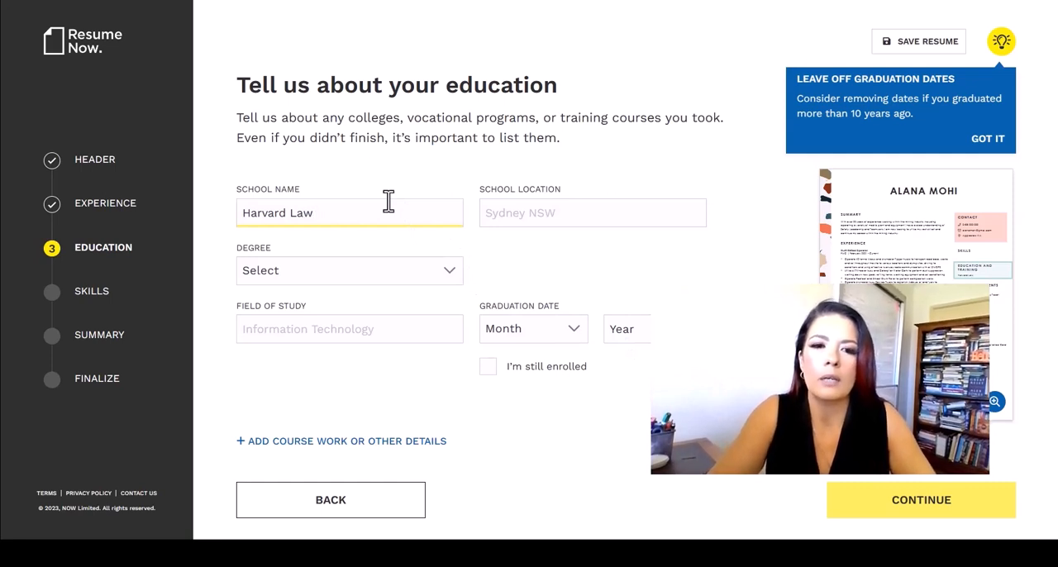
{"action": "type", "text": "Harvard Law"}
{"action": "left_click", "coordinate": [567, 223]}
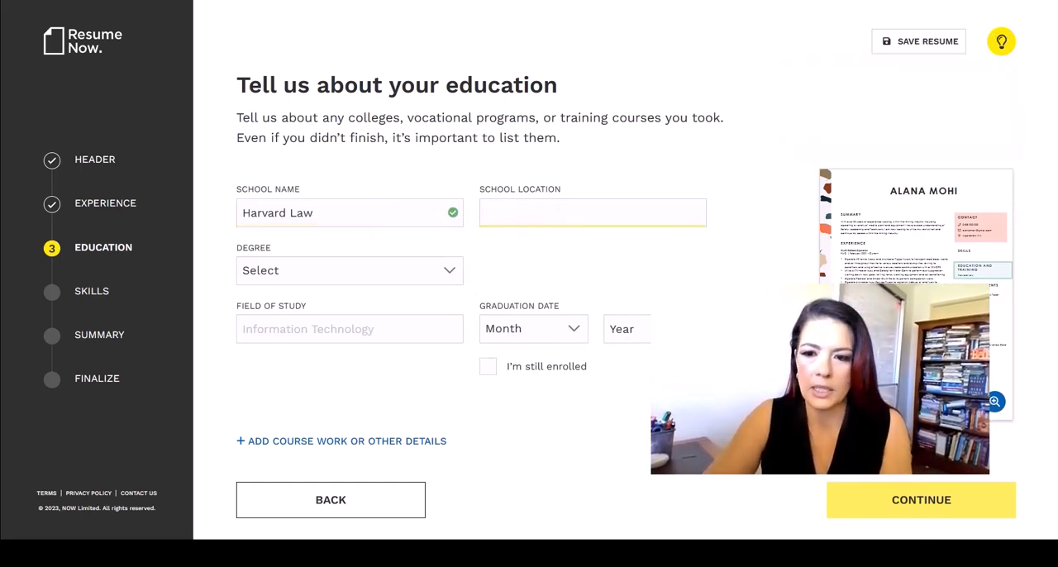
{"action": "left_click", "coordinate": [341, 441]}
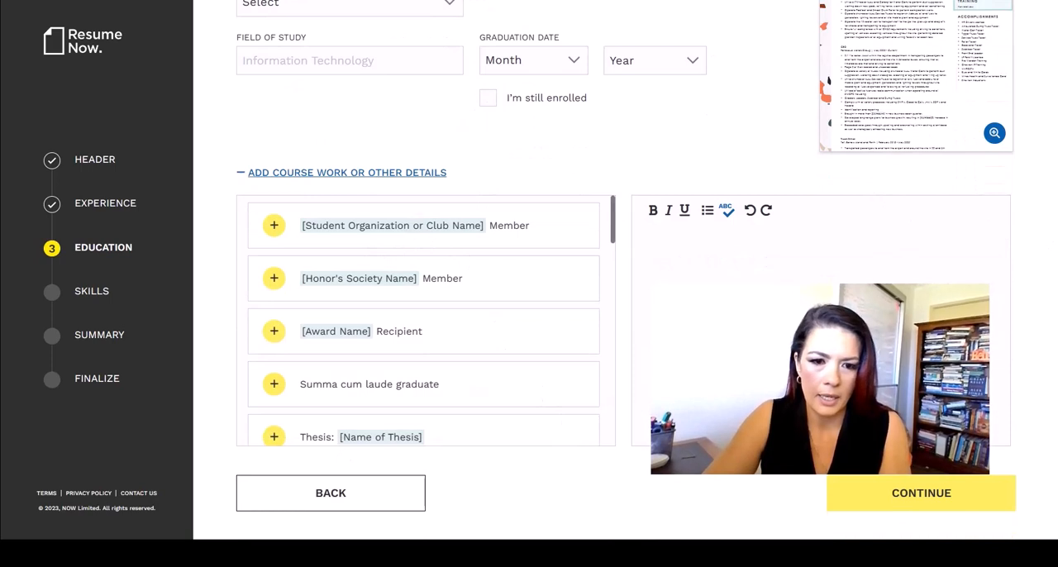
{"action": "left_click", "coordinate": [926, 493]}
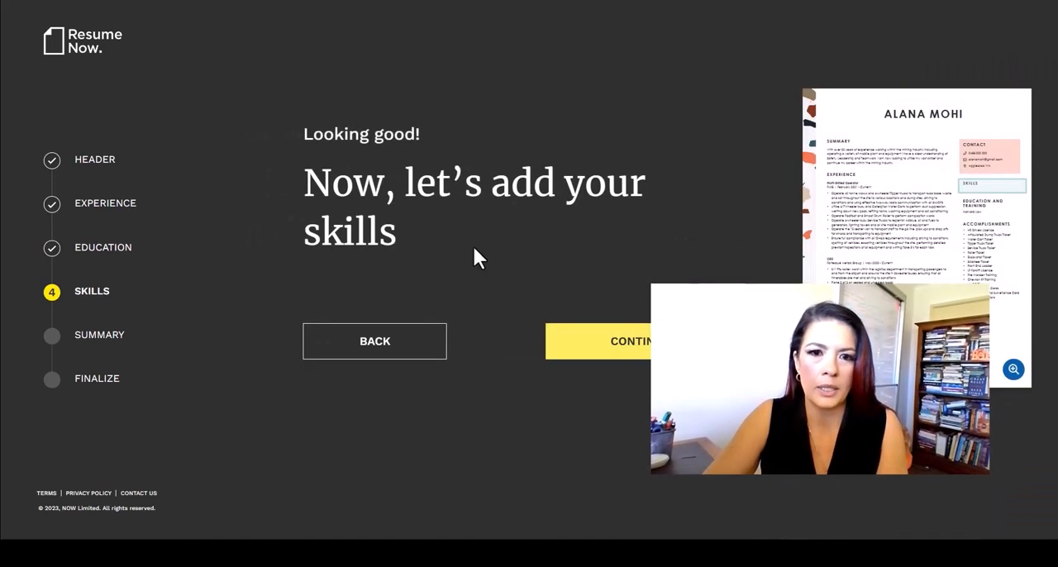
{"action": "left_click", "coordinate": [643, 361]}
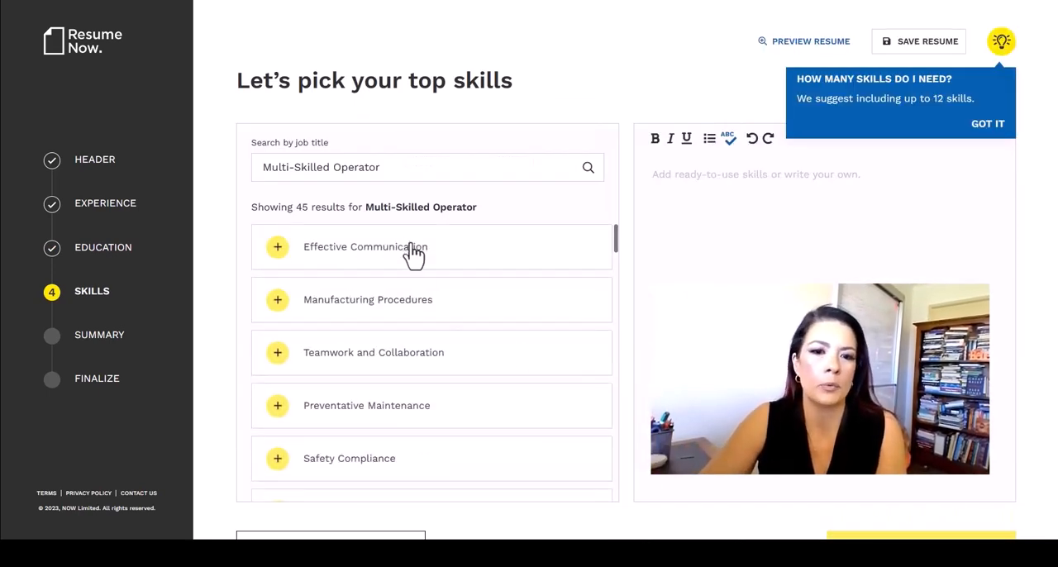
Step: Add the suggested skills Effective Communication, Manufacturing Procedures, Teamwork and Collaboration, Preventative Maintenance and Safety Compliance to the resume
{"action": "left_click", "coordinate": [444, 253]}
{"action": "left_click", "coordinate": [423, 305]}
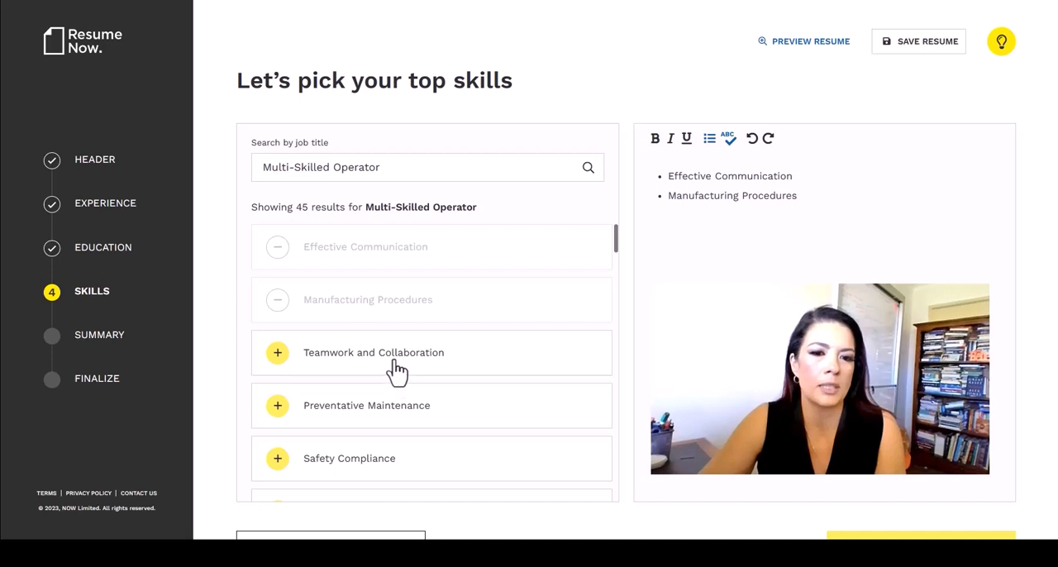
{"action": "left_click", "coordinate": [396, 370]}
{"action": "left_click", "coordinate": [376, 425]}
{"action": "left_click", "coordinate": [371, 465]}
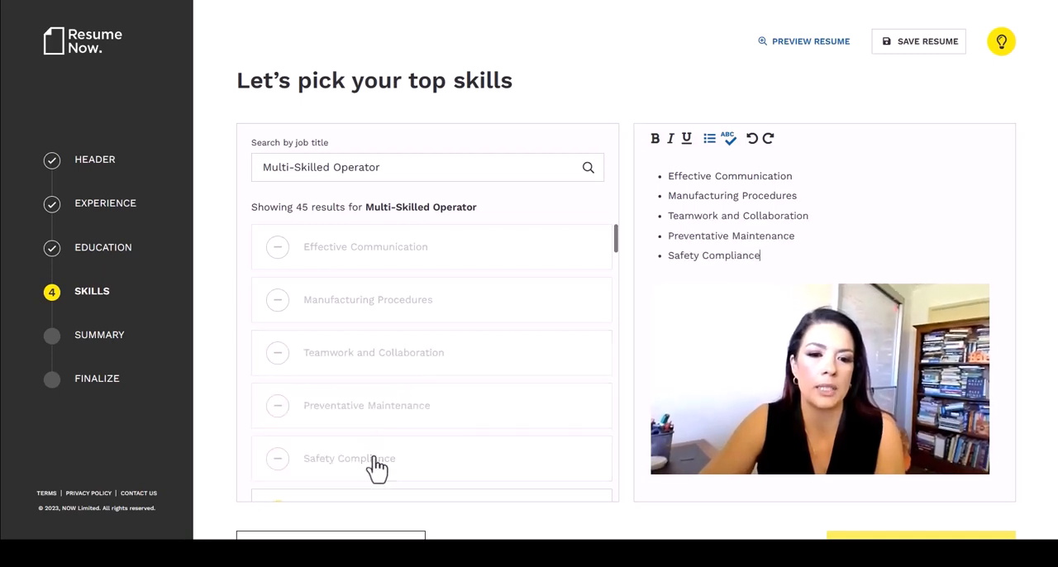
Step: Finish the skills section with the chosen skills and proceed past the intro page to the summary editor
{"action": "scroll", "coordinate": [626, 262], "scroll_direction": "down", "scroll_amount": 1}
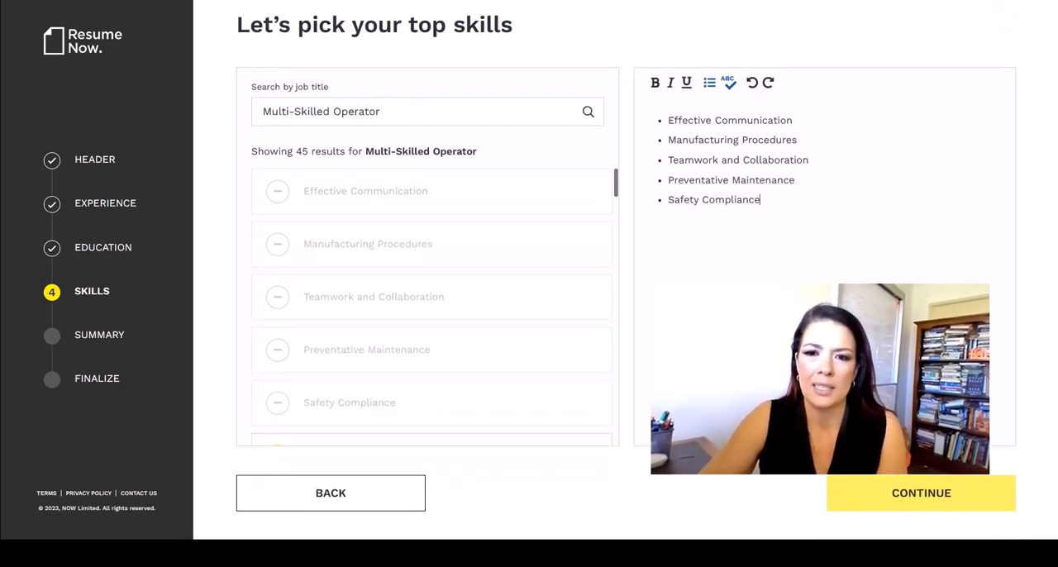
{"action": "left_click_drag", "start_coordinate": [697, 200], "coordinate": [667, 200]}
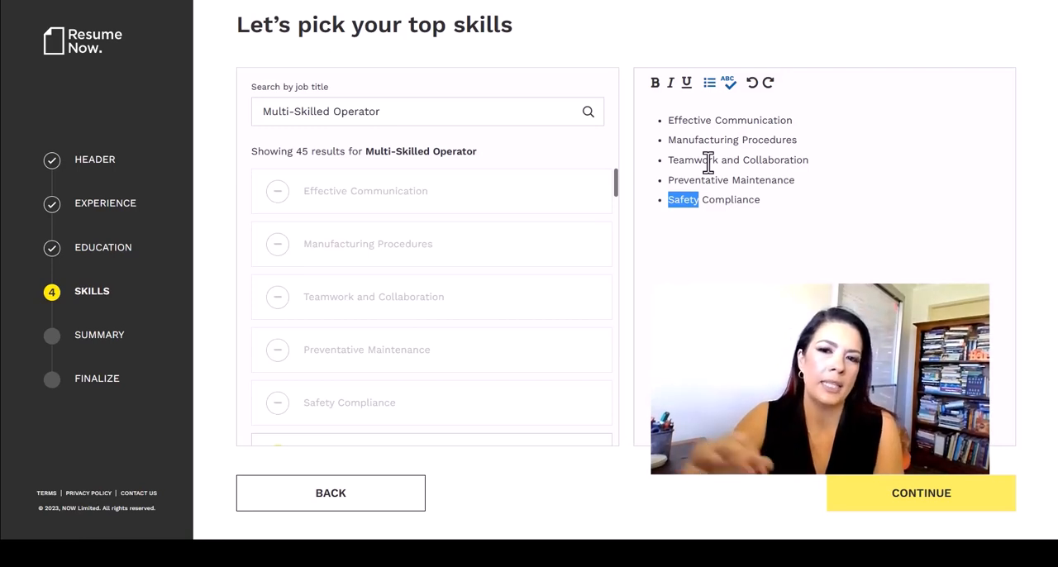
{"action": "left_click", "coordinate": [929, 496]}
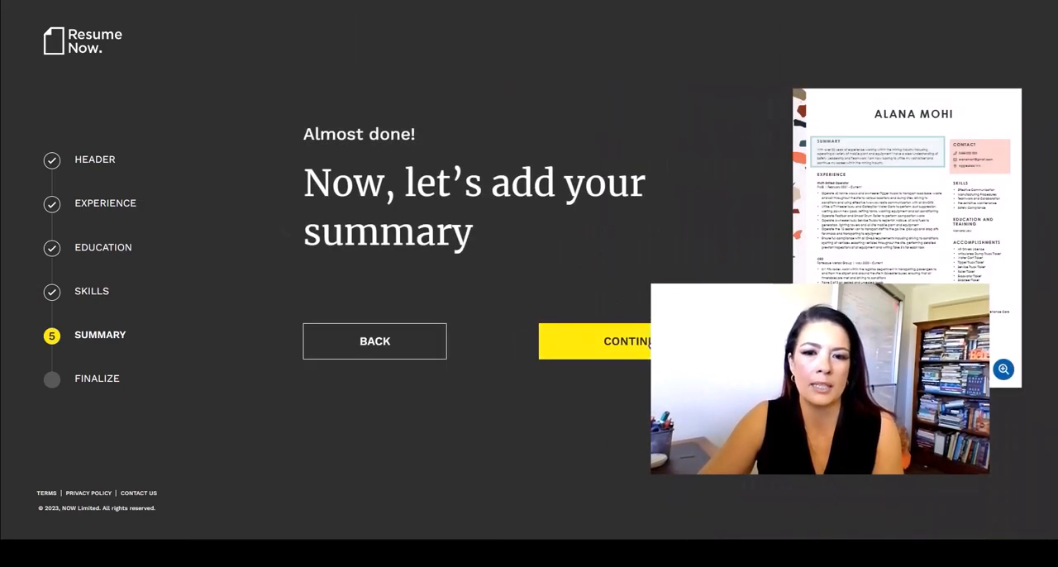
{"action": "left_click", "coordinate": [656, 336]}
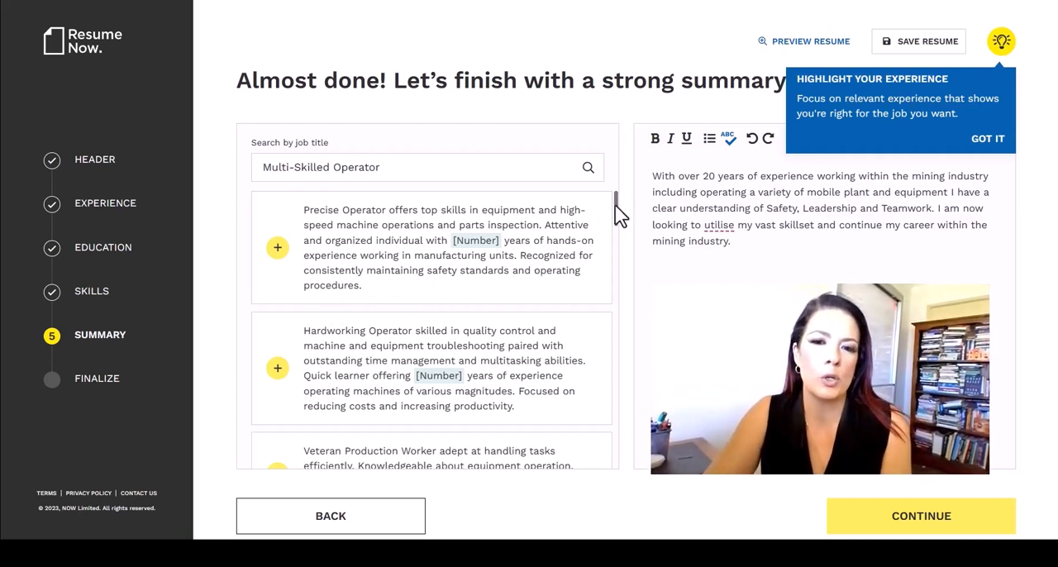
Step: Browse the suggested Multi-Skilled Operator summaries, then proceed with the existing summary text to the optional sections
{"action": "scroll", "coordinate": [615, 217], "scroll_direction": "down", "scroll_amount": 1}
{"action": "left_click_drag", "start_coordinate": [615, 216], "coordinate": [615, 225]}
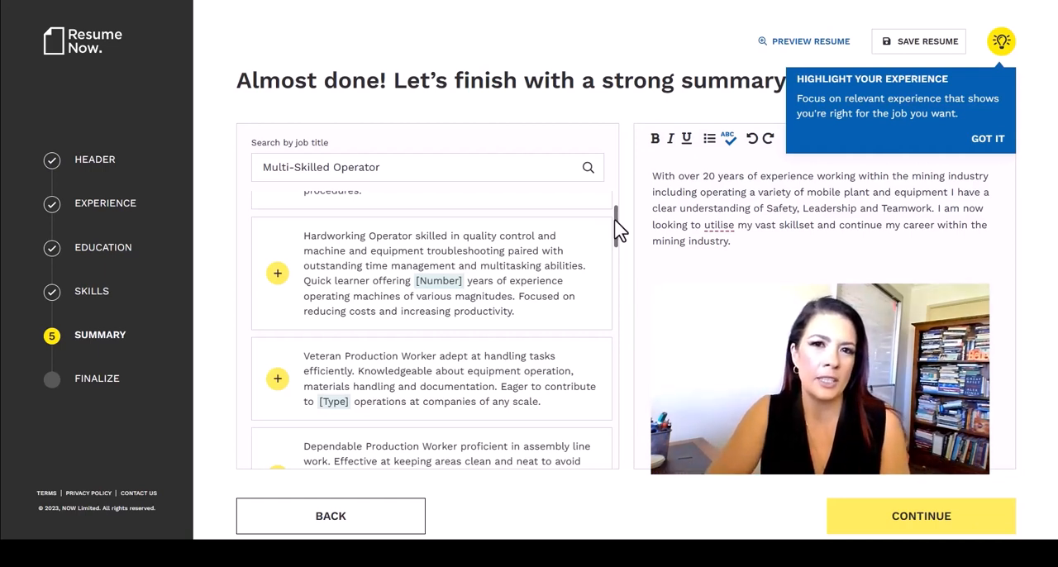
{"action": "left_click", "coordinate": [926, 518]}
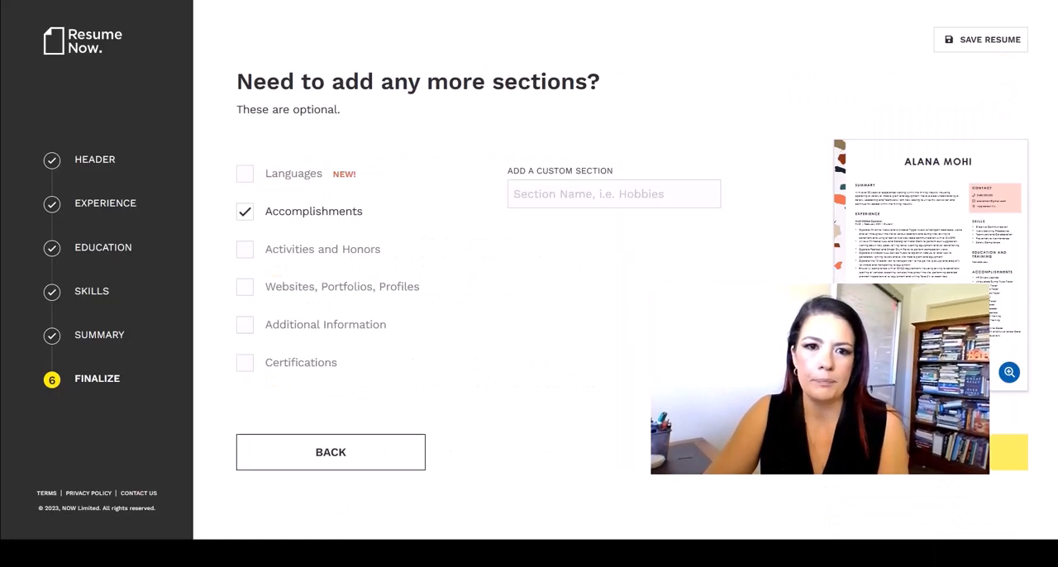